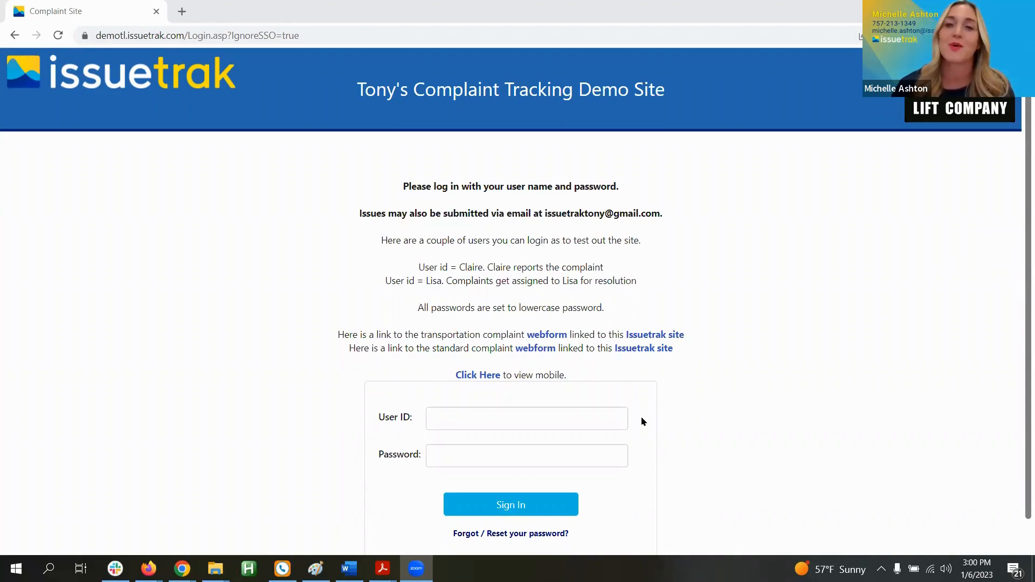
Step: Sign in to Issuetrak as the complaint reporter with the demo user ID and password
click(614, 417)
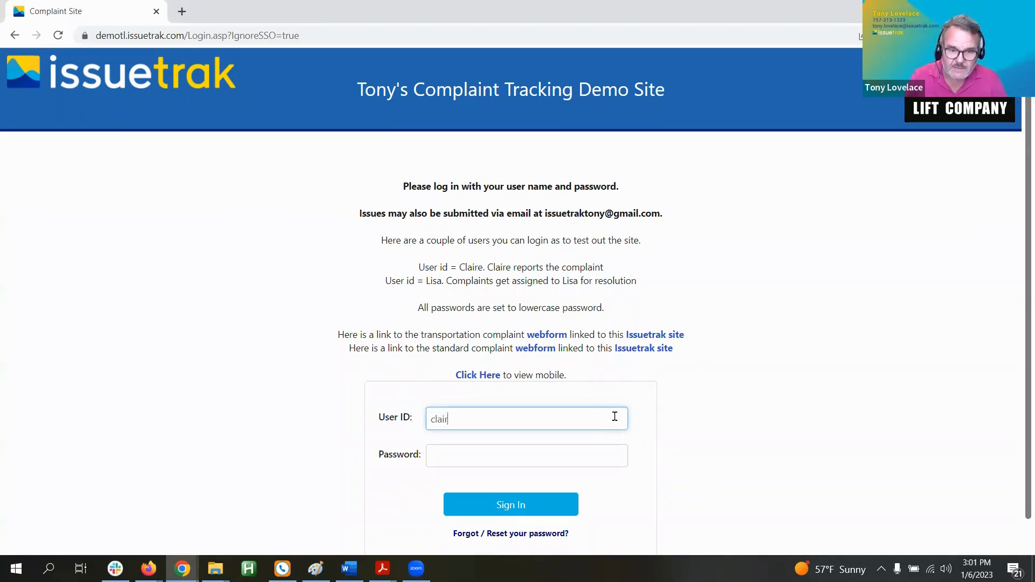
text(e)
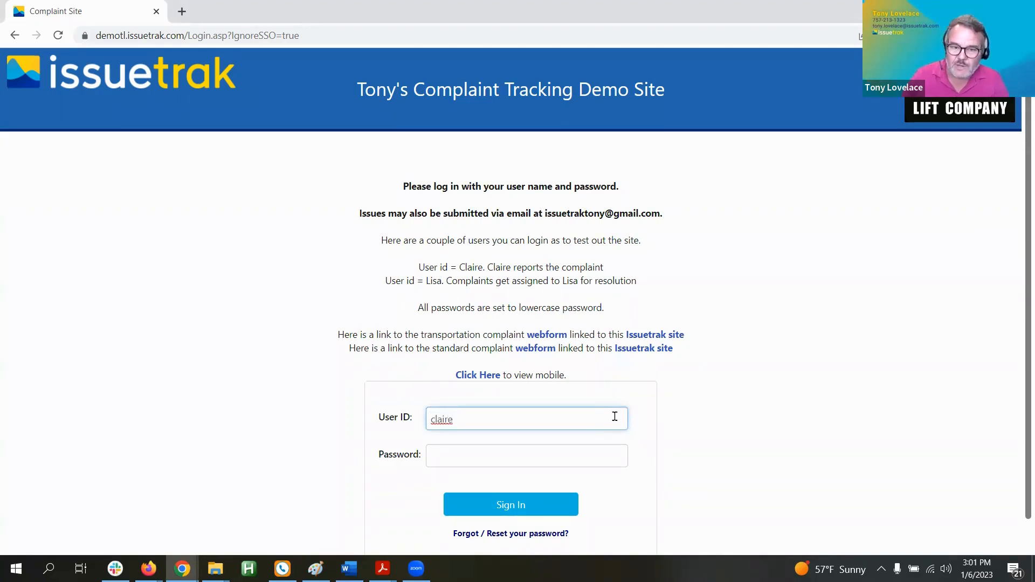
click(573, 456)
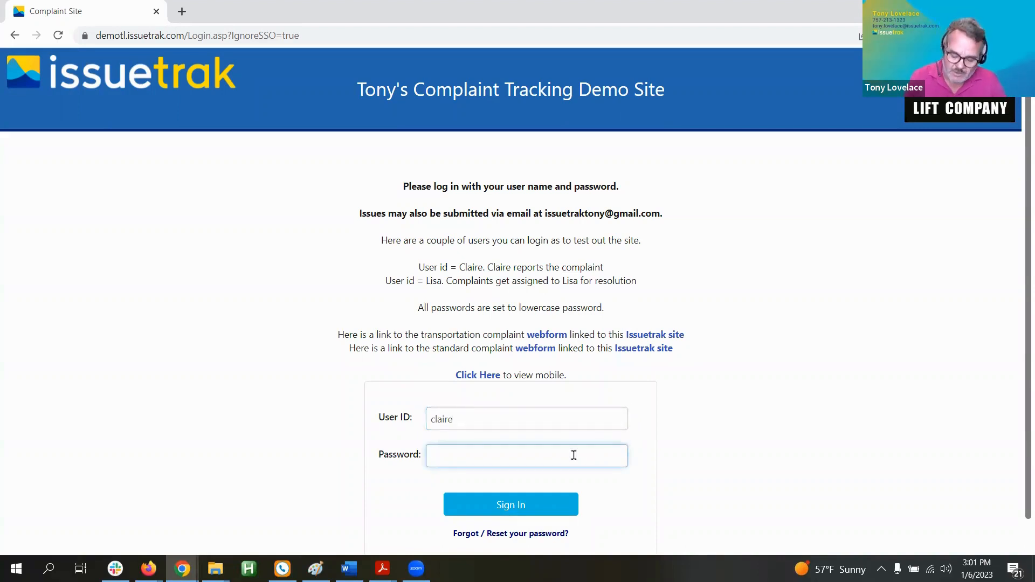
text(passwor)
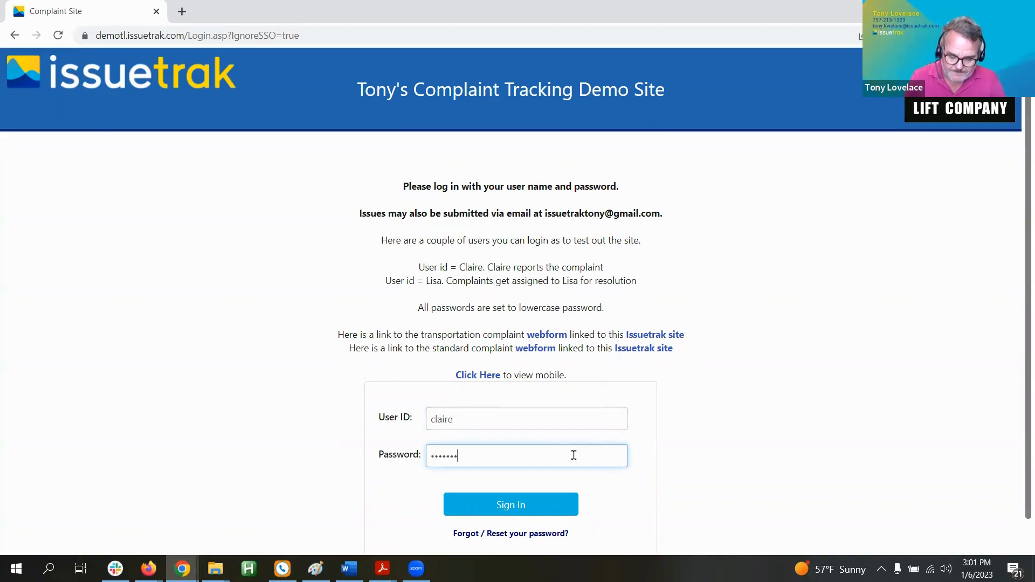
text(d)
key(Return)
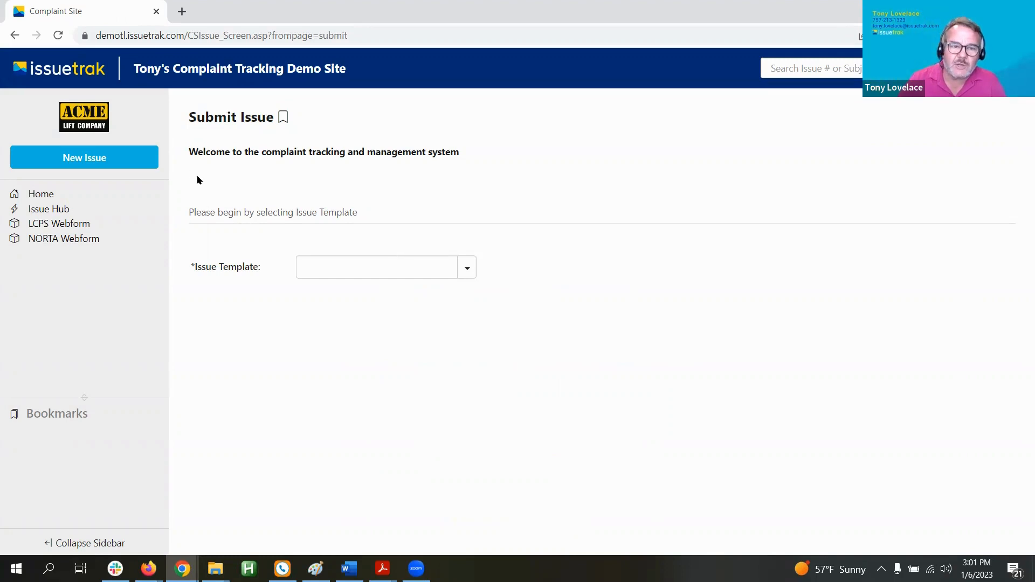
Step: Choose Healthcare Complaint from the Issue Template list on the Submit Issue page
drag(189, 207, 388, 222)
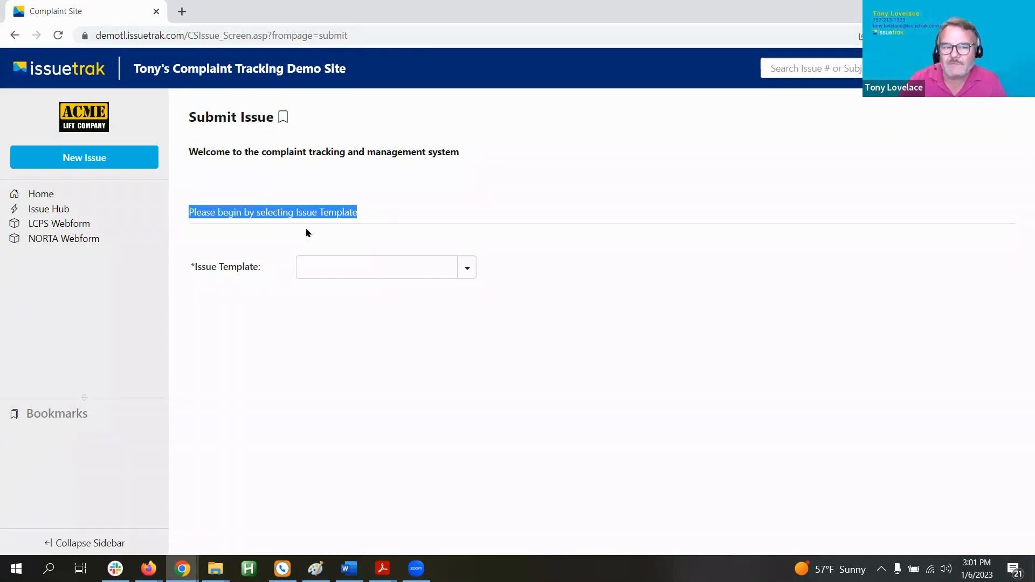
click(467, 268)
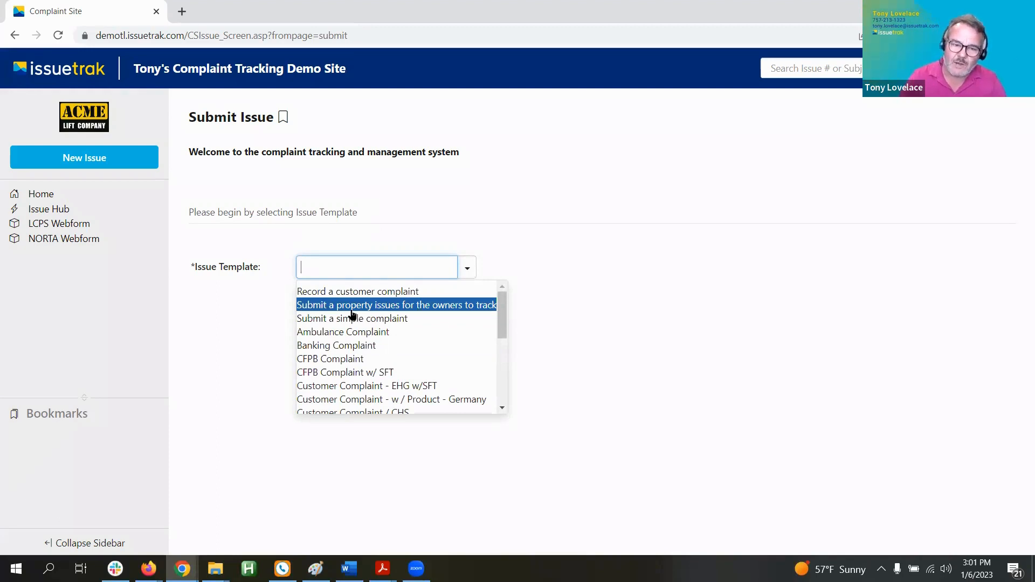
scroll(351, 315, down, 3)
scroll(350, 316, down, 3)
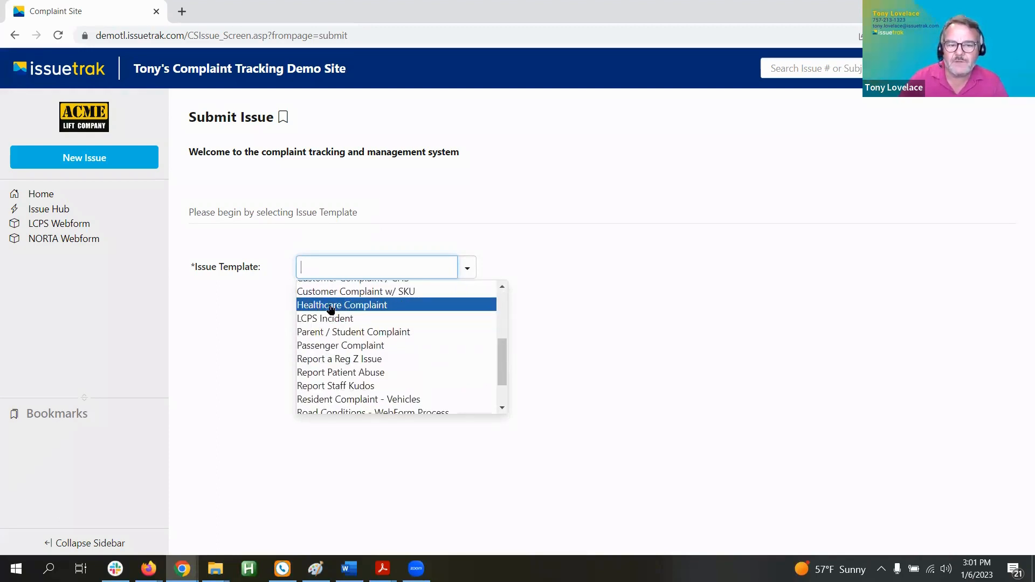
click(353, 305)
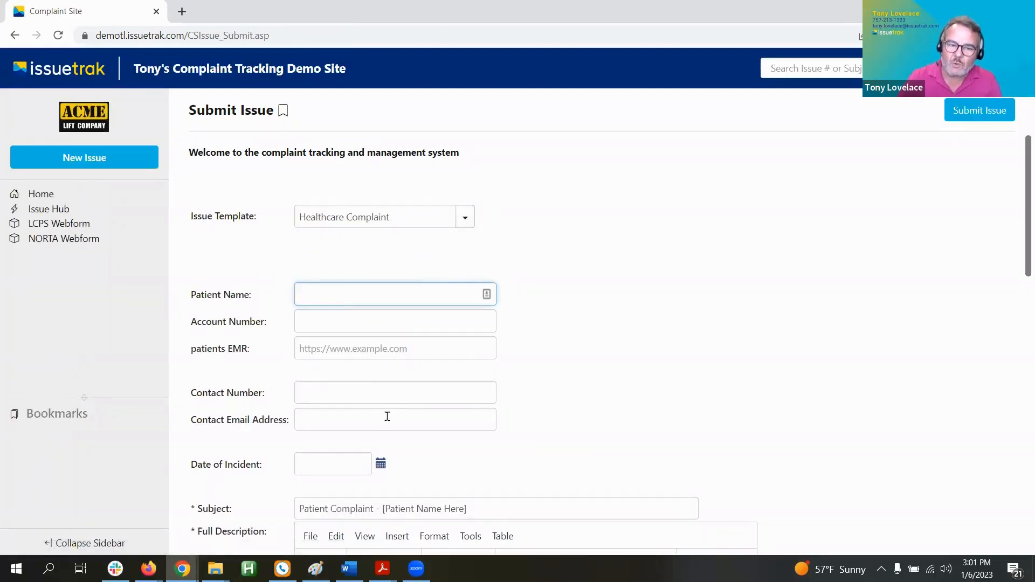
Step: Point out the Patient Name, Account Number and Patients EMR fields on the form
scroll(391, 438, down, 3)
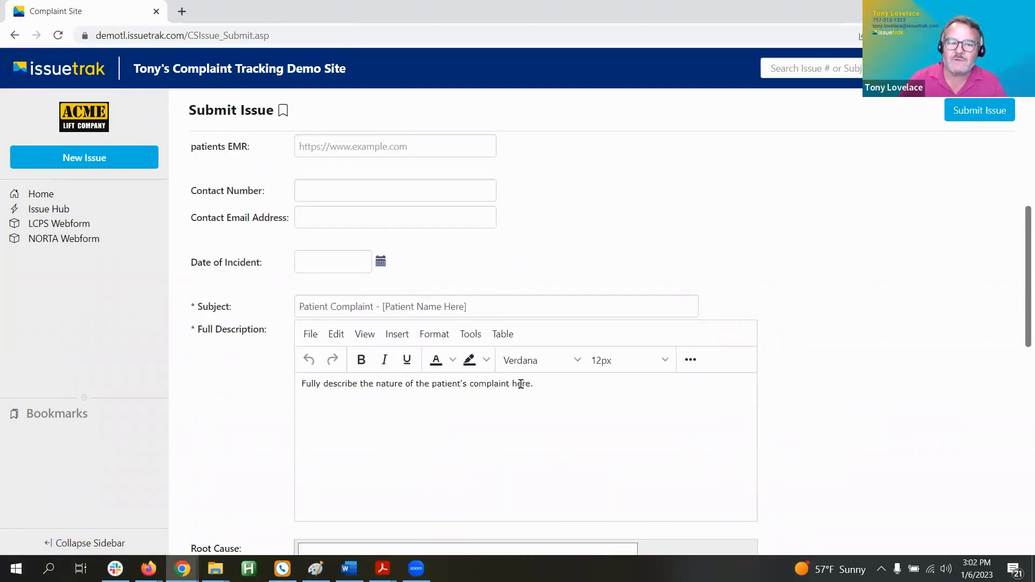
scroll(519, 384, up, 2)
scroll(517, 387, up, 1)
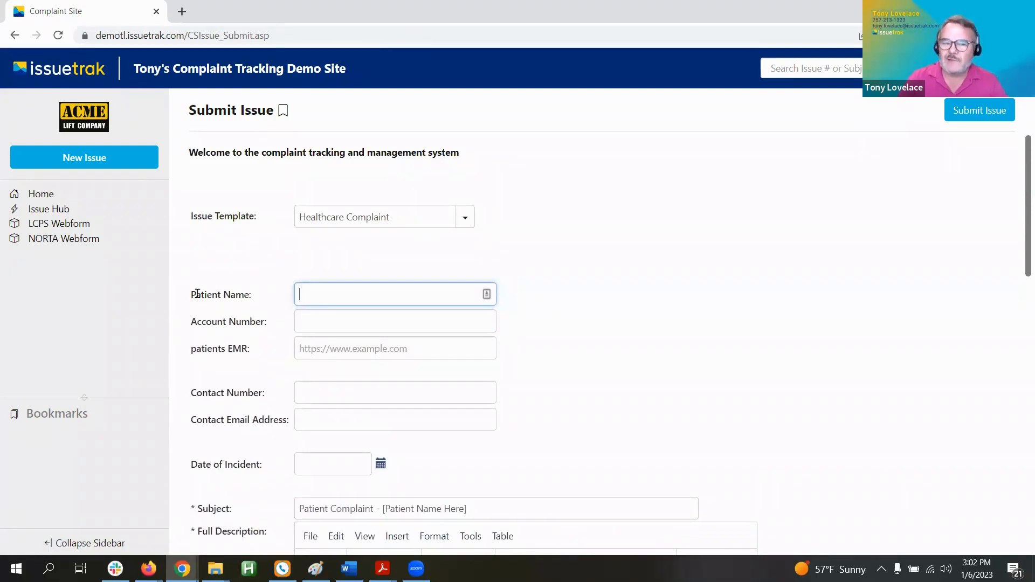
drag(197, 293, 255, 322)
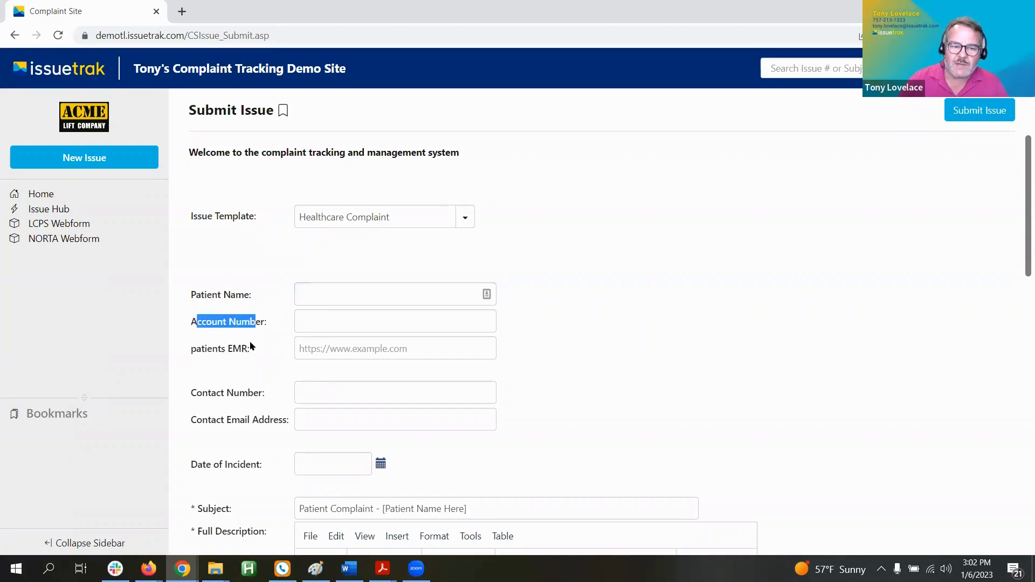
drag(201, 348, 354, 347)
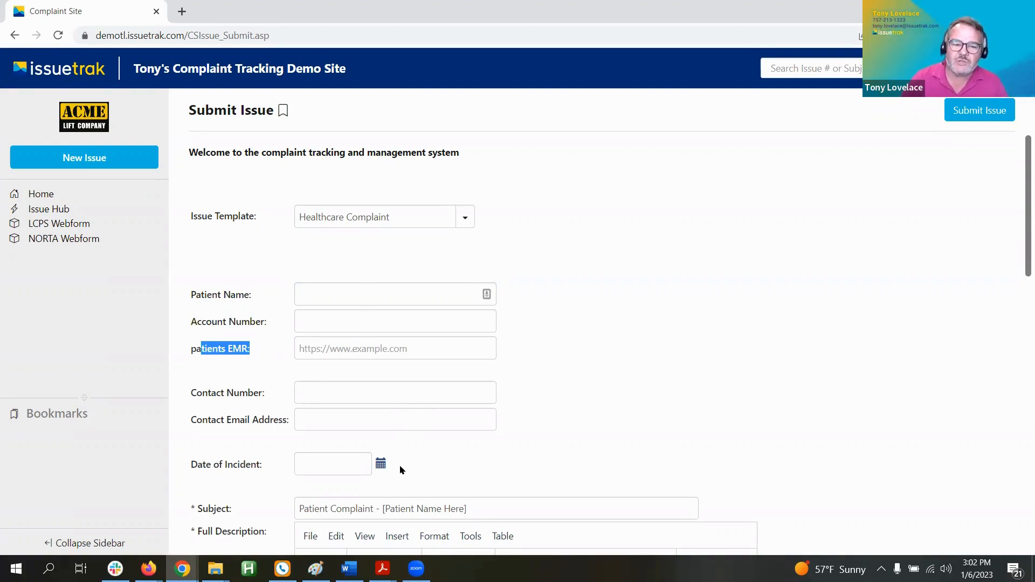
scroll(377, 447, down, 1)
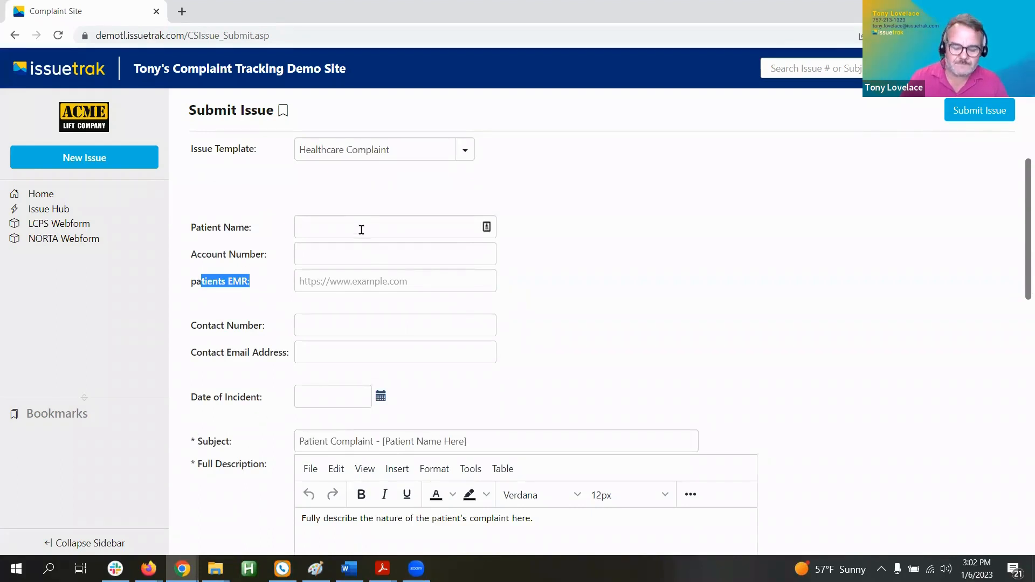
Step: Enter the patient's full name in Patient Name and highlight the description placeholder
click(361, 230)
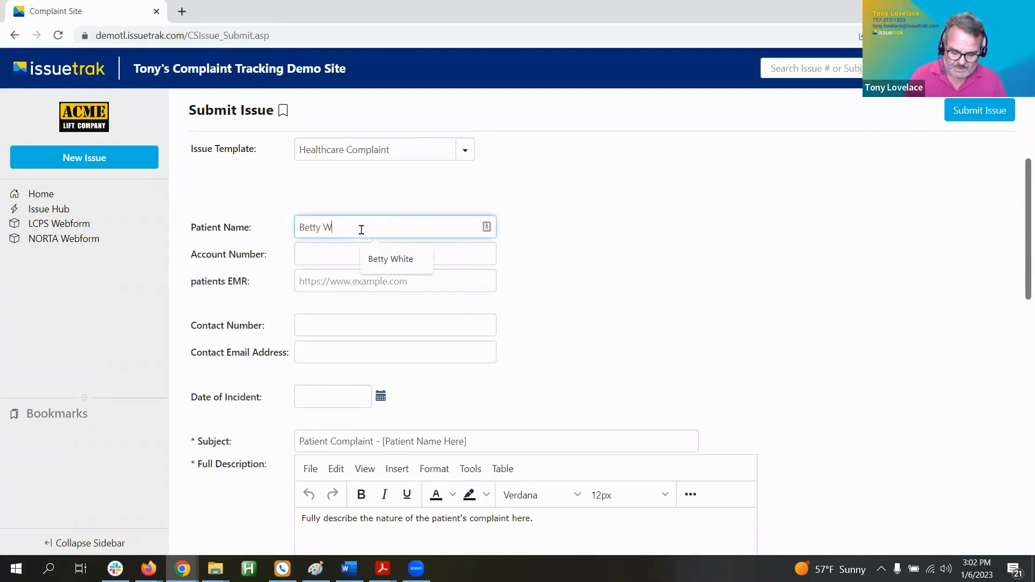
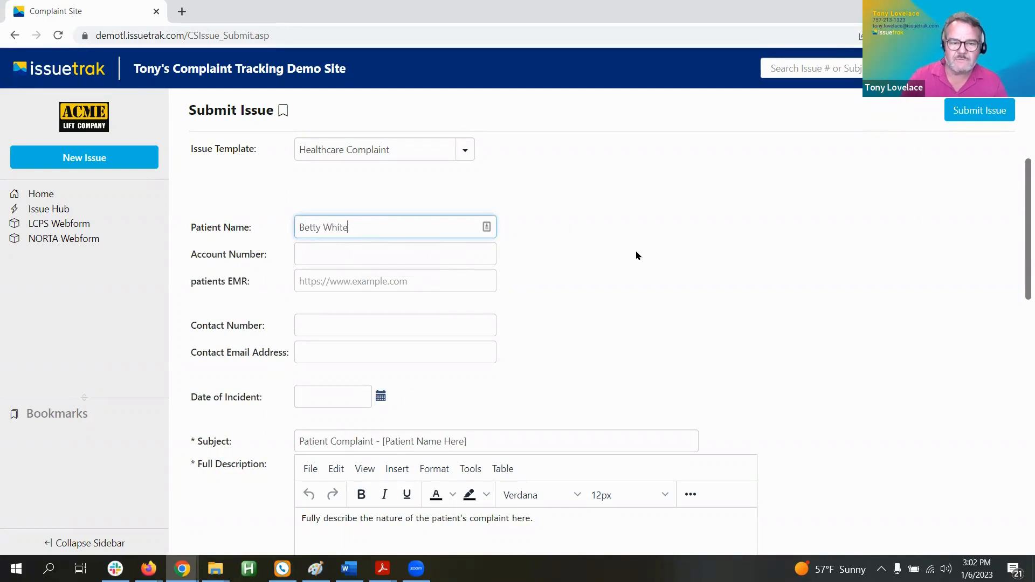
scroll(638, 255, down, 1)
scroll(638, 255, down, 5)
scroll(631, 259, up, 1)
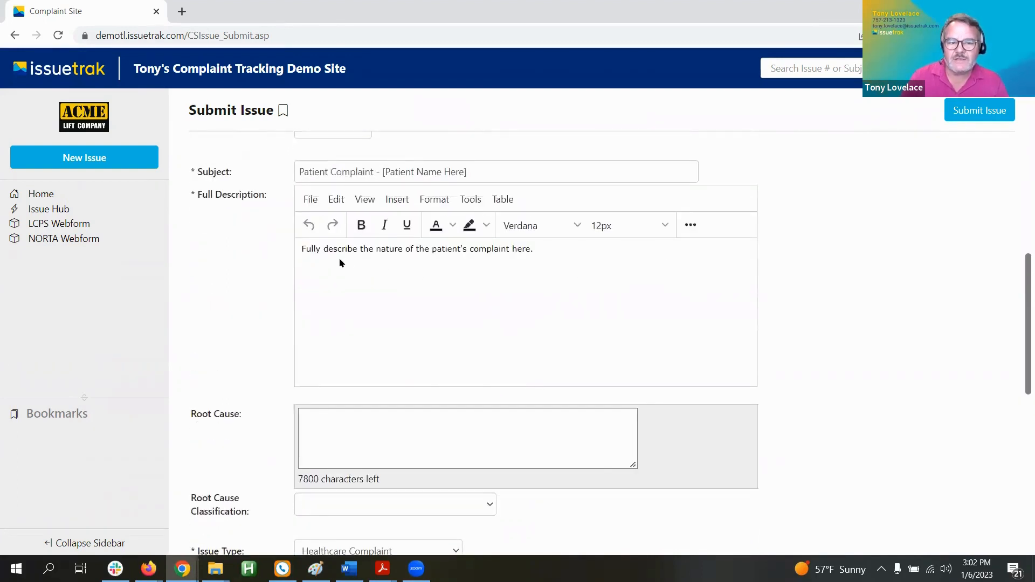
drag(303, 248, 543, 261)
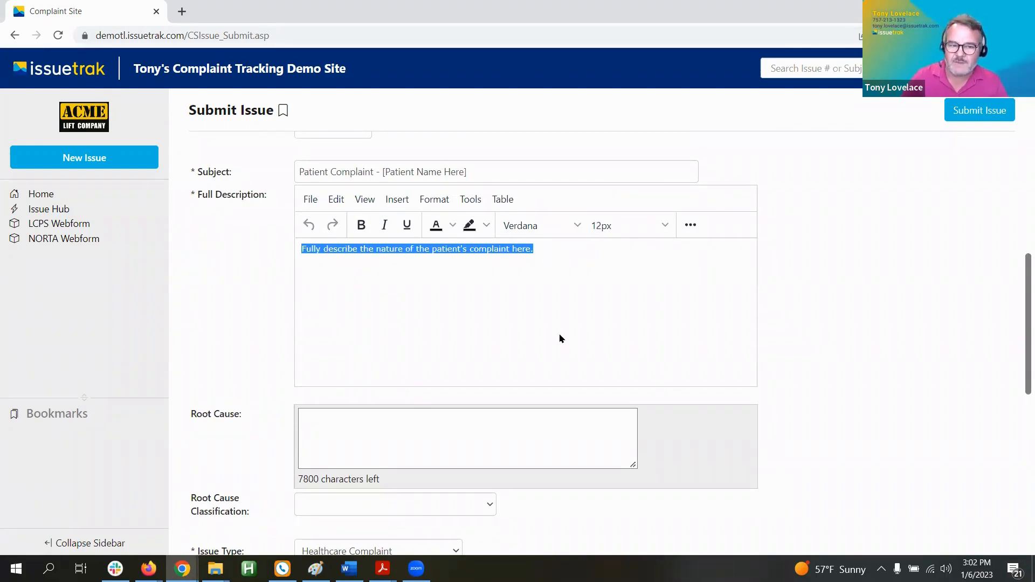
Step: Set Subtype 1 to HIPPA Violation
scroll(574, 351, down, 5)
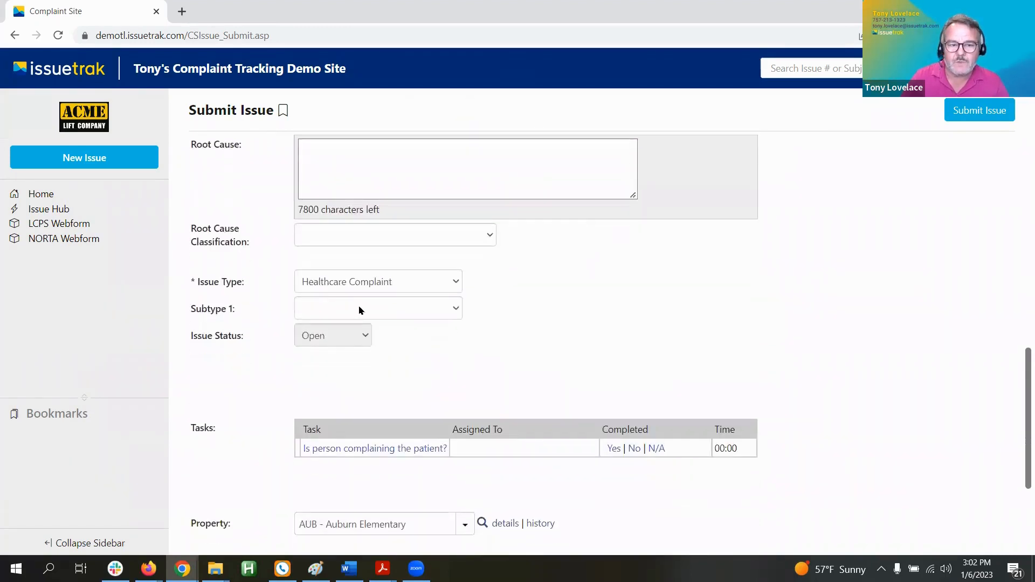
click(360, 308)
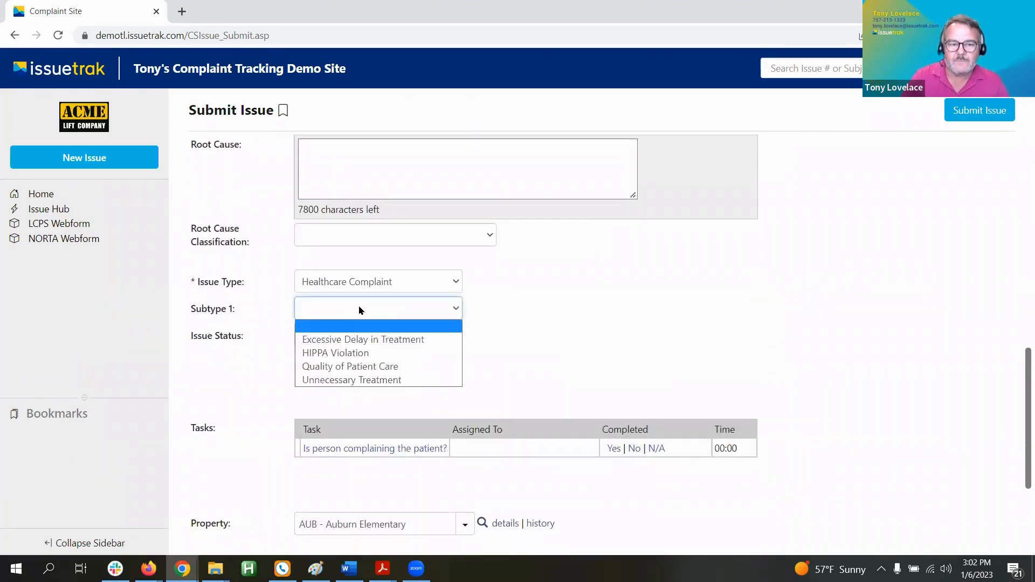
click(335, 353)
drag(207, 308, 294, 295)
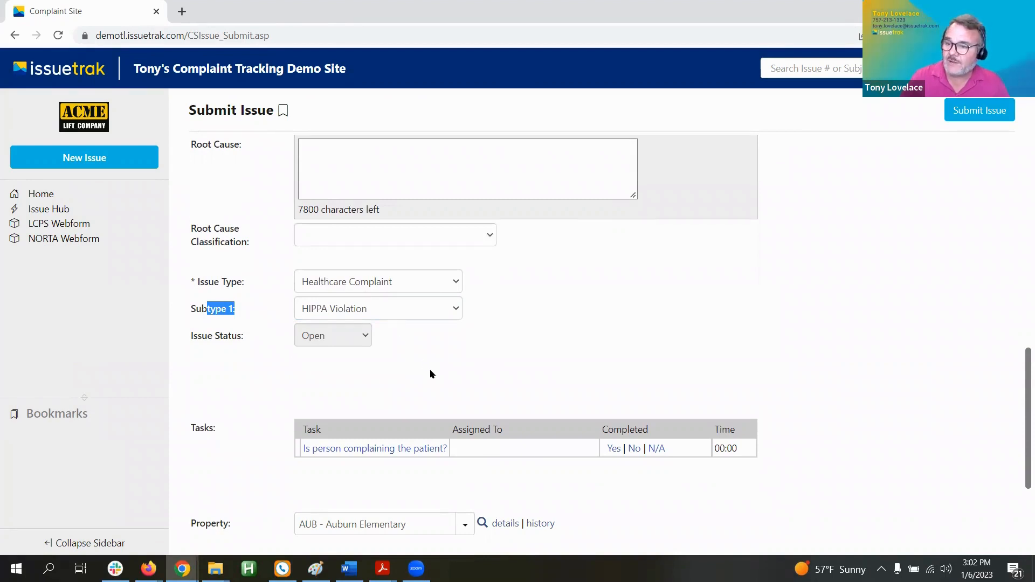
Step: Scroll to the bottom of the form and submit the healthcare complaint issue
scroll(451, 366, down, 2)
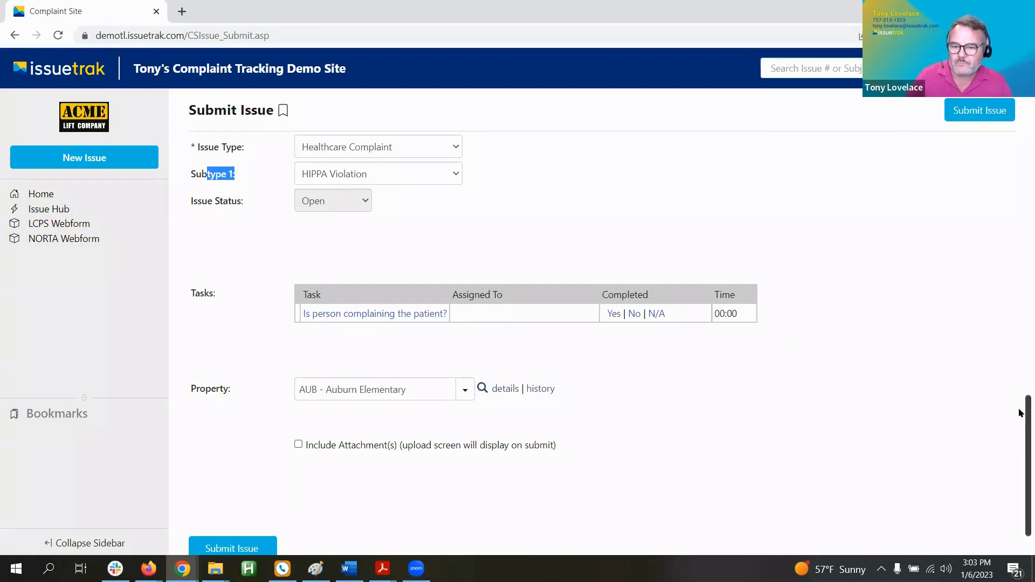
drag(1024, 412, 1023, 145)
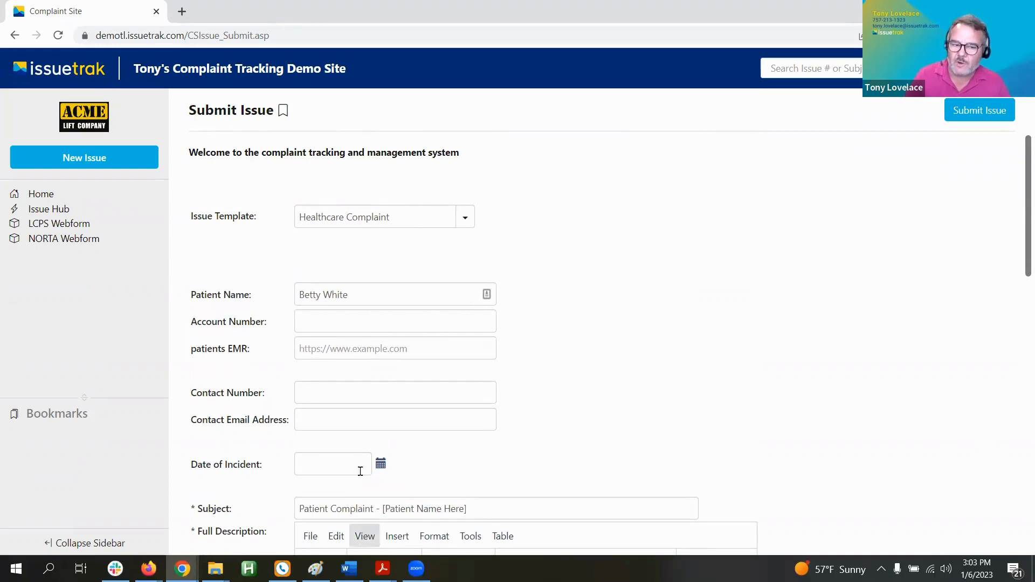
scroll(376, 376, down, 15)
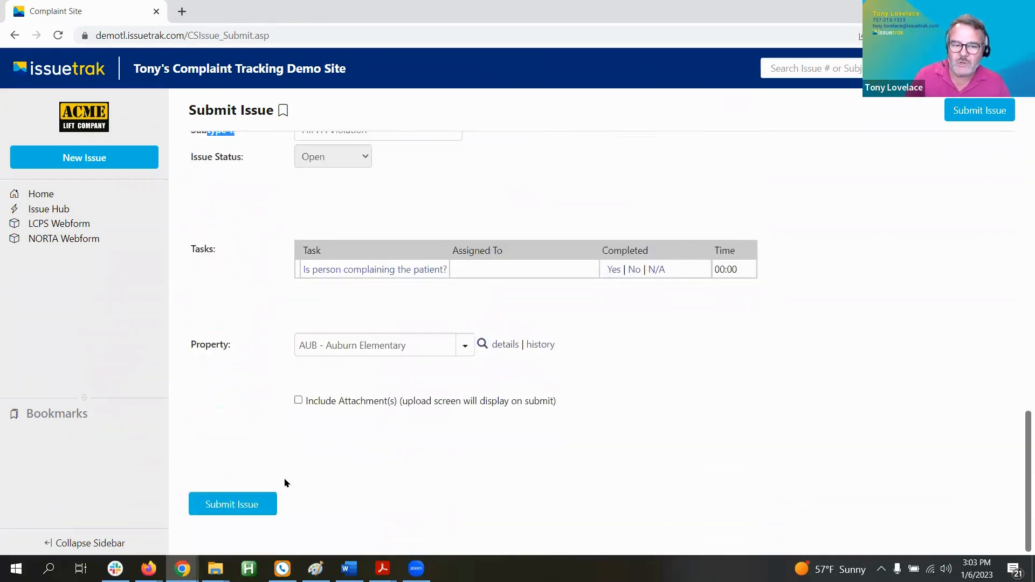
click(238, 499)
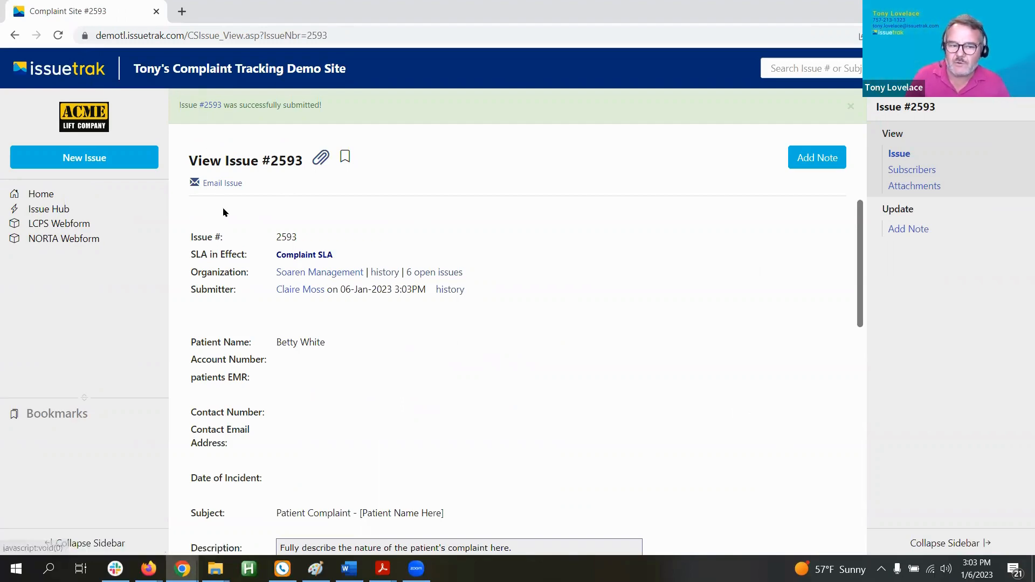
Step: Highlight the Assigned To row with the assignee and date on issue #2593
scroll(417, 385, down, 6)
scroll(417, 386, down, 3)
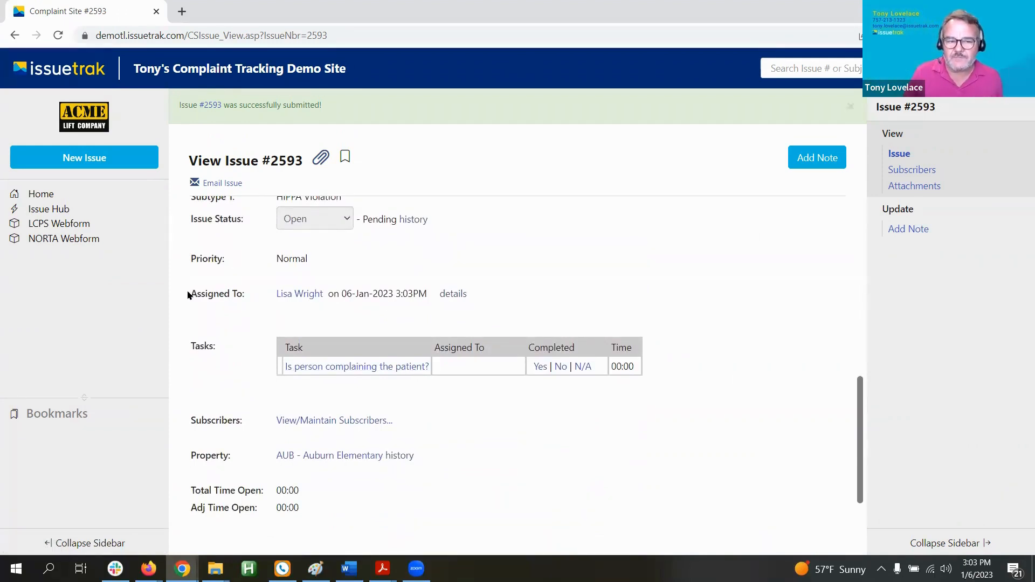
drag(192, 293, 316, 306)
click(315, 305)
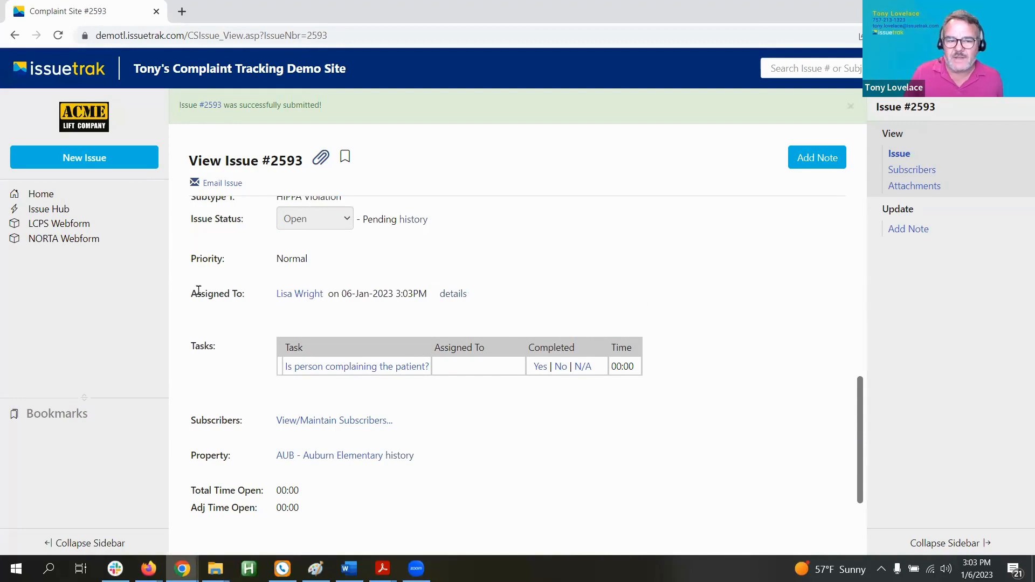
drag(190, 293, 245, 293)
drag(320, 292, 527, 300)
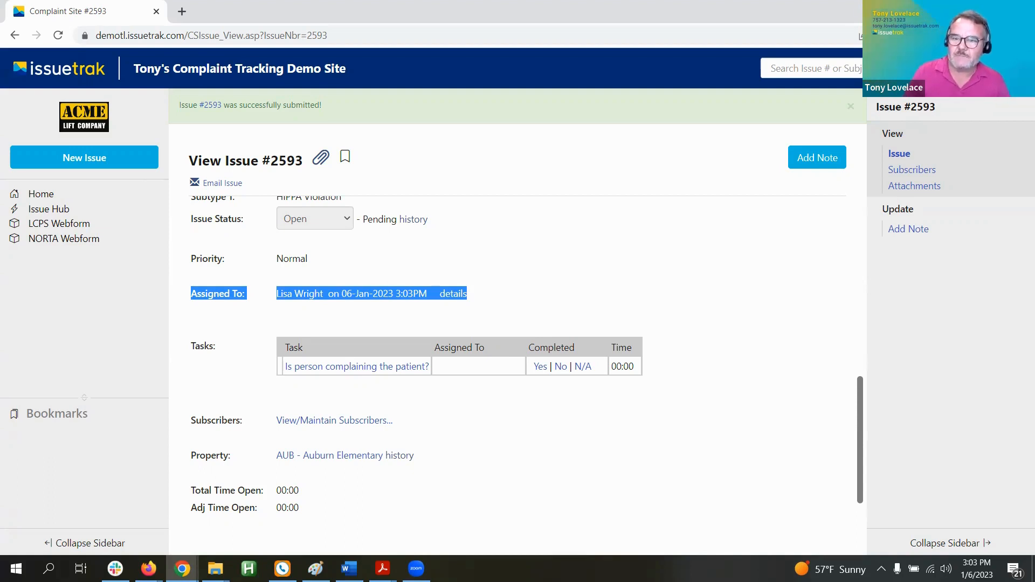
click(981, 69)
Step: Log out of the submitter's account and sign in as the assignee with their credentials
click(981, 68)
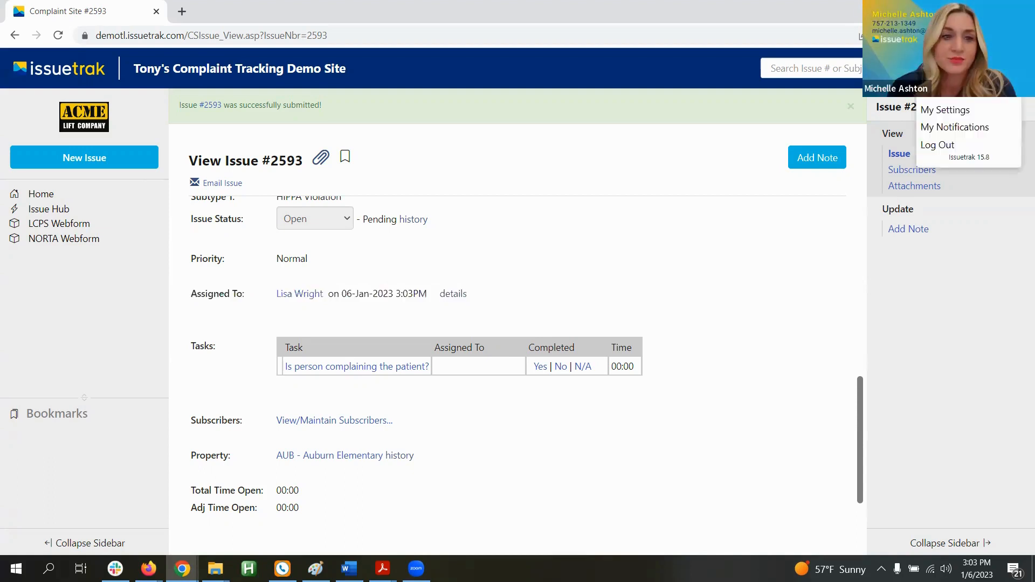
click(950, 150)
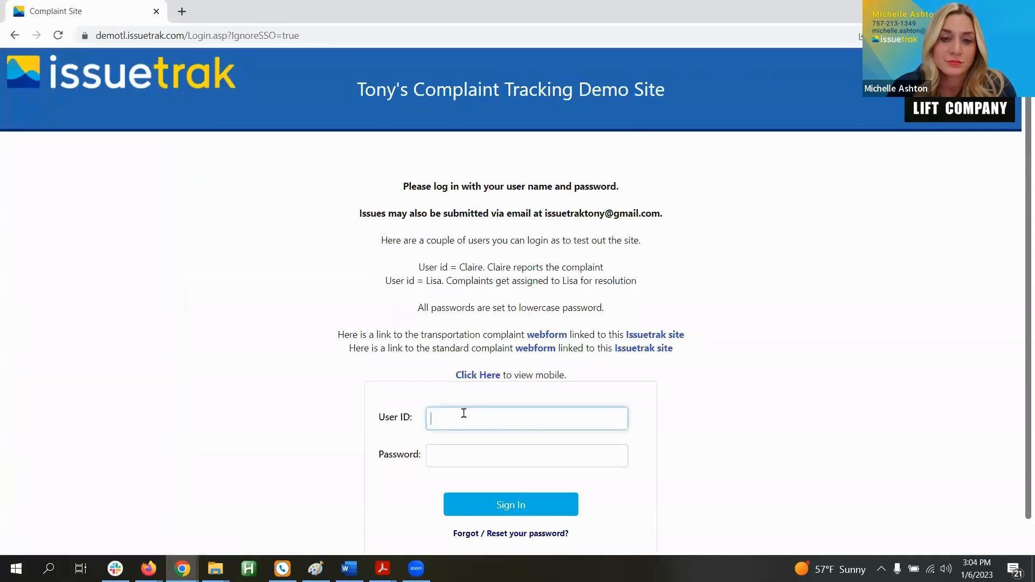
text(lisa)
key(Tab)
text(p)
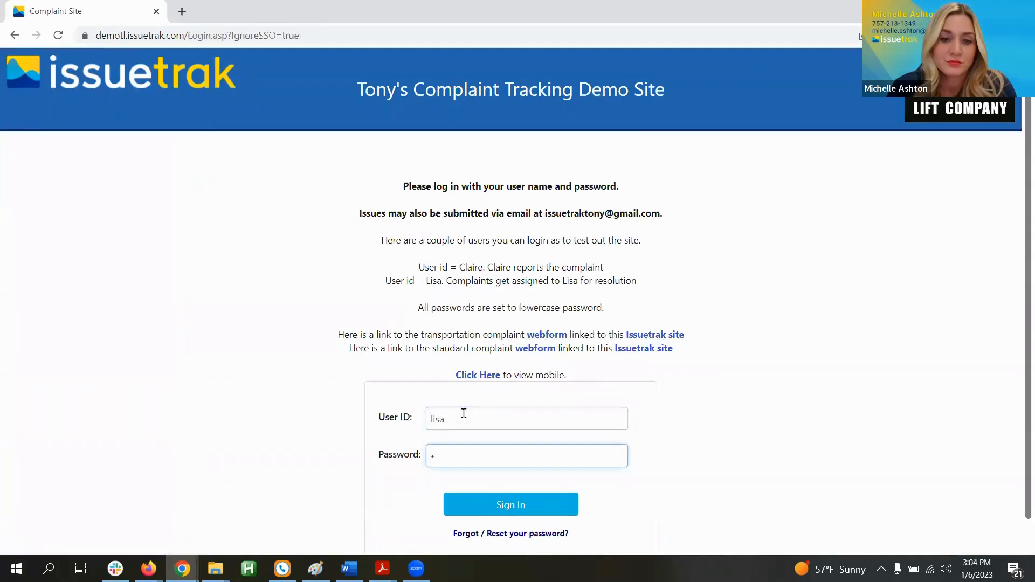
text(a)
key(Return)
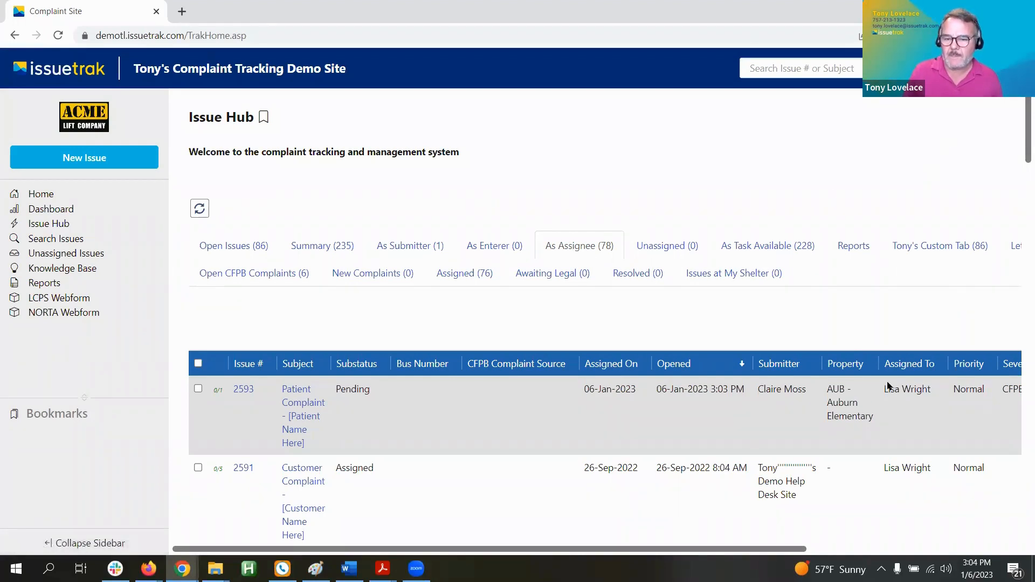
Step: Go to issue 2593 from the As Assignee list and scroll down to its Tasks section
drag(888, 389, 937, 389)
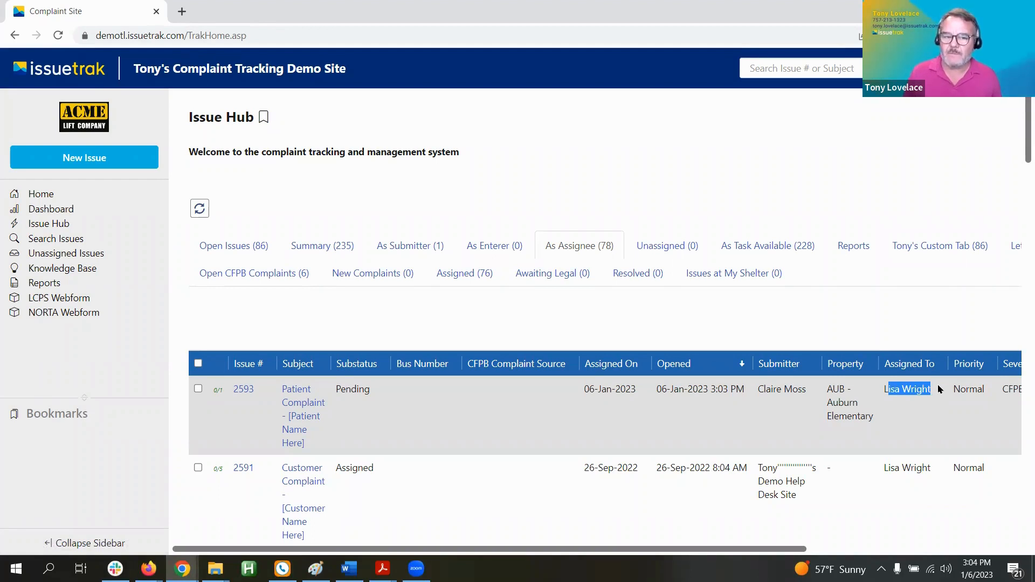
click(244, 390)
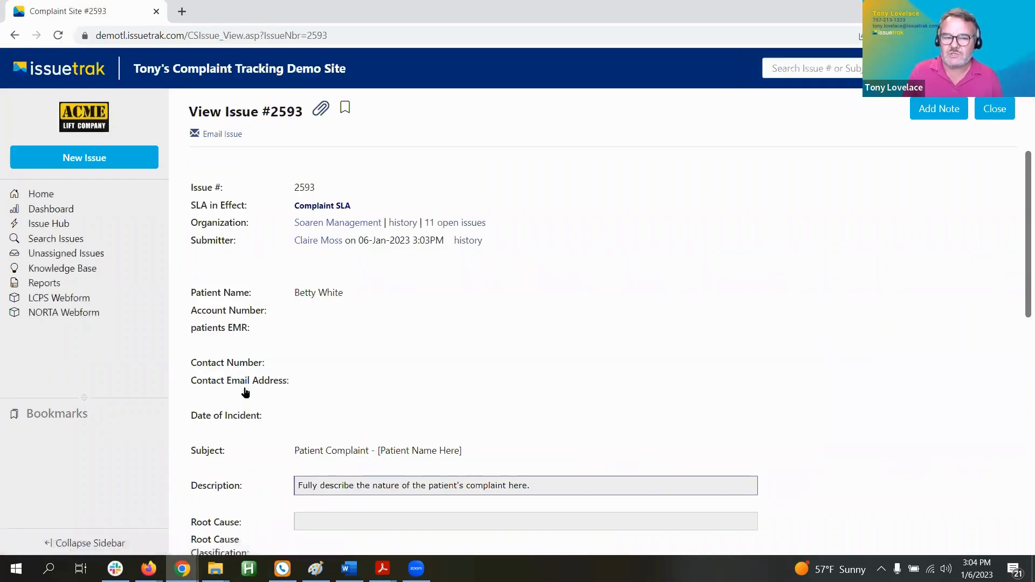
scroll(345, 343, down, 2)
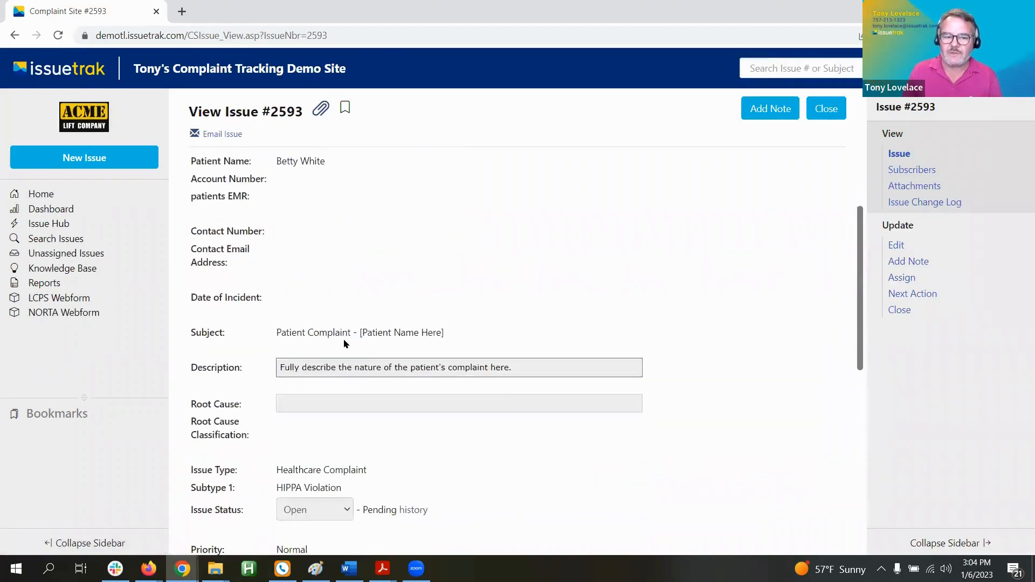
scroll(345, 343, down, 5)
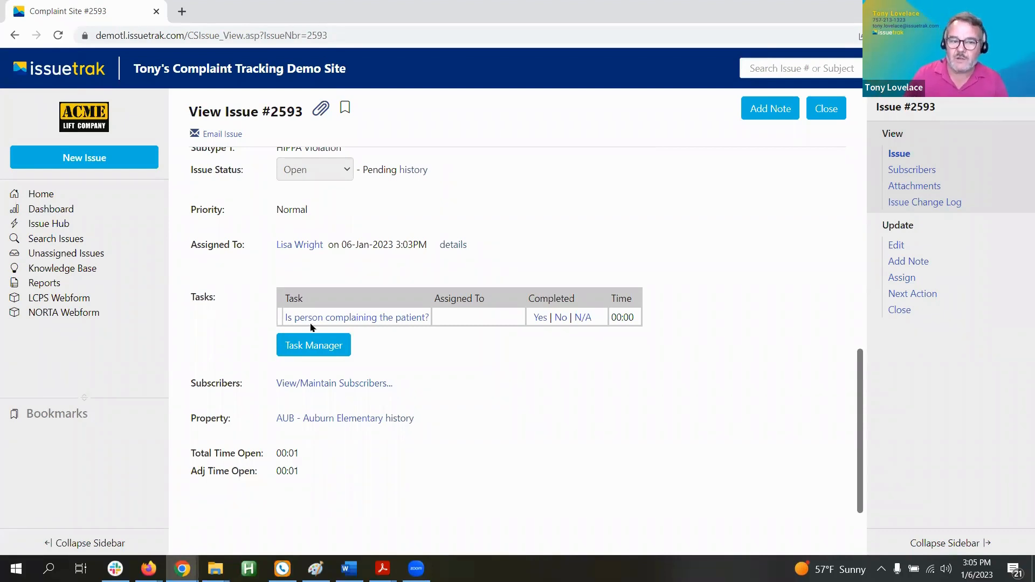
Step: Answer No to 'Is person complaining the patient?' and Yes to 'Is Patient Consent on file?'
click(560, 318)
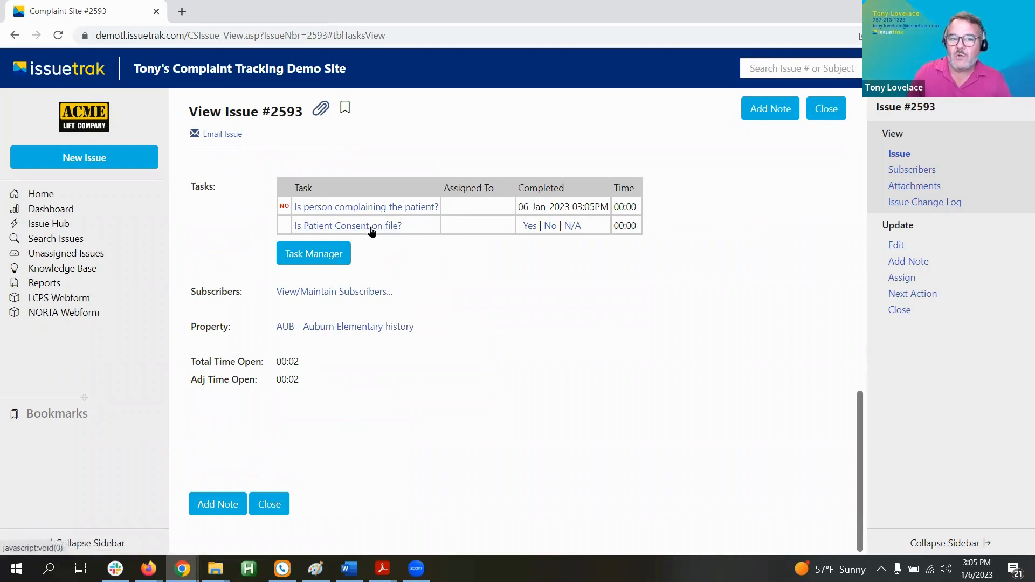
click(530, 226)
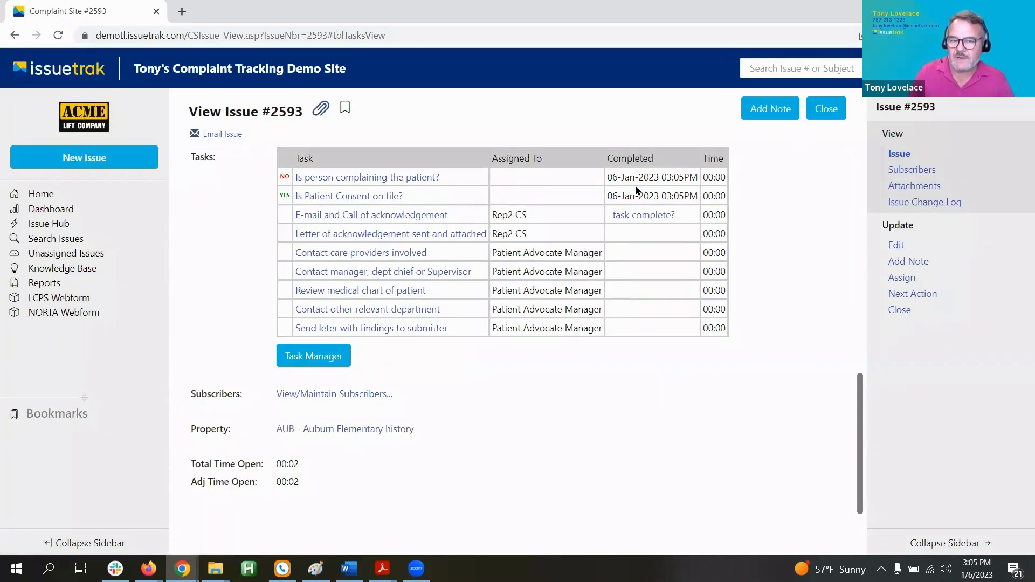
drag(608, 196, 680, 197)
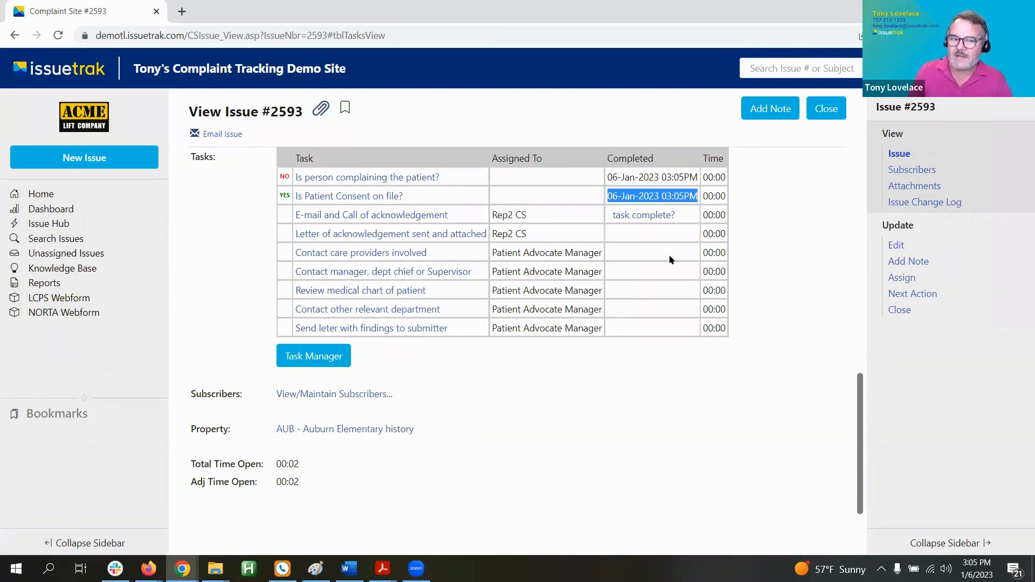
click(343, 197)
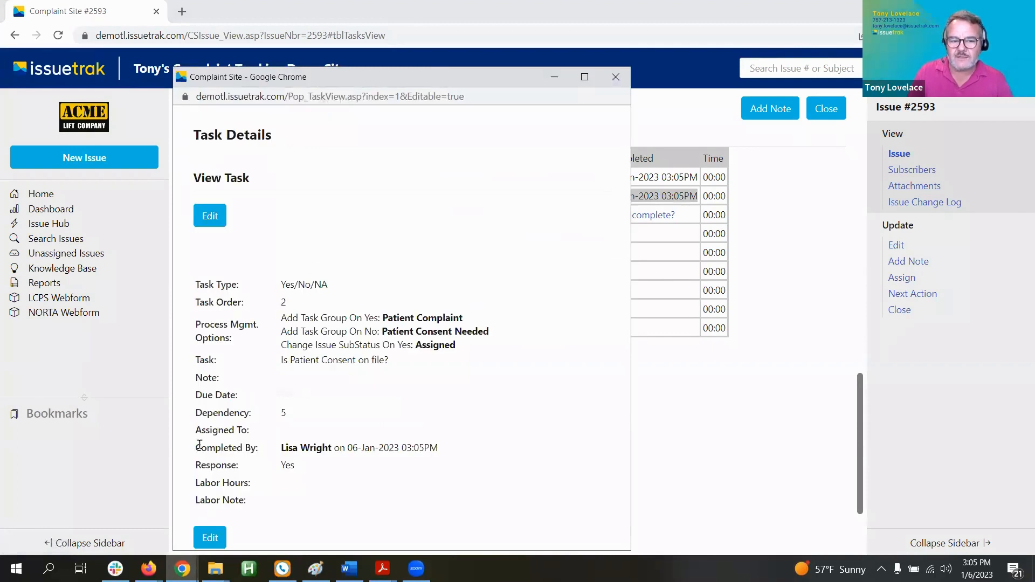
drag(200, 448, 445, 449)
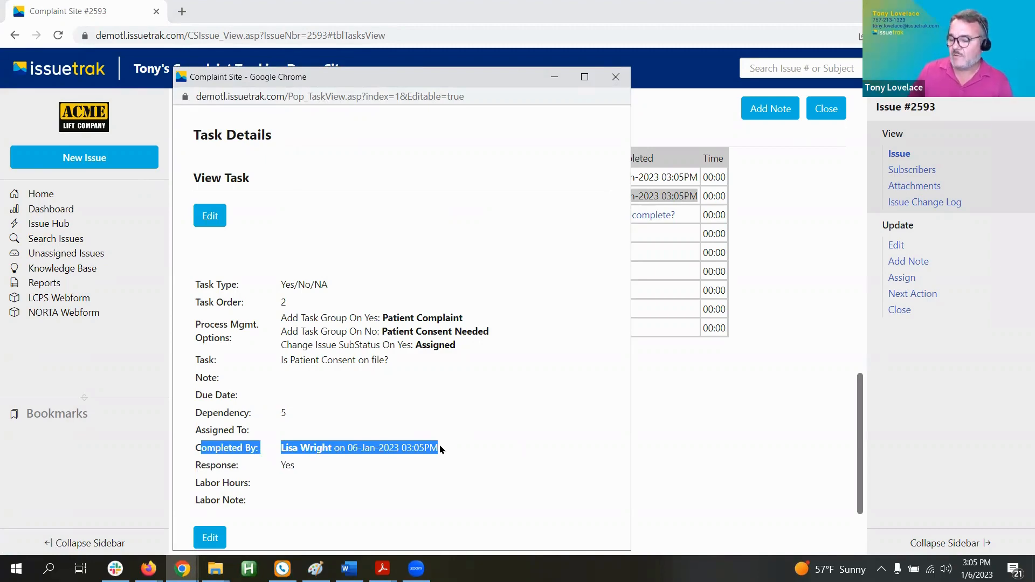
click(616, 76)
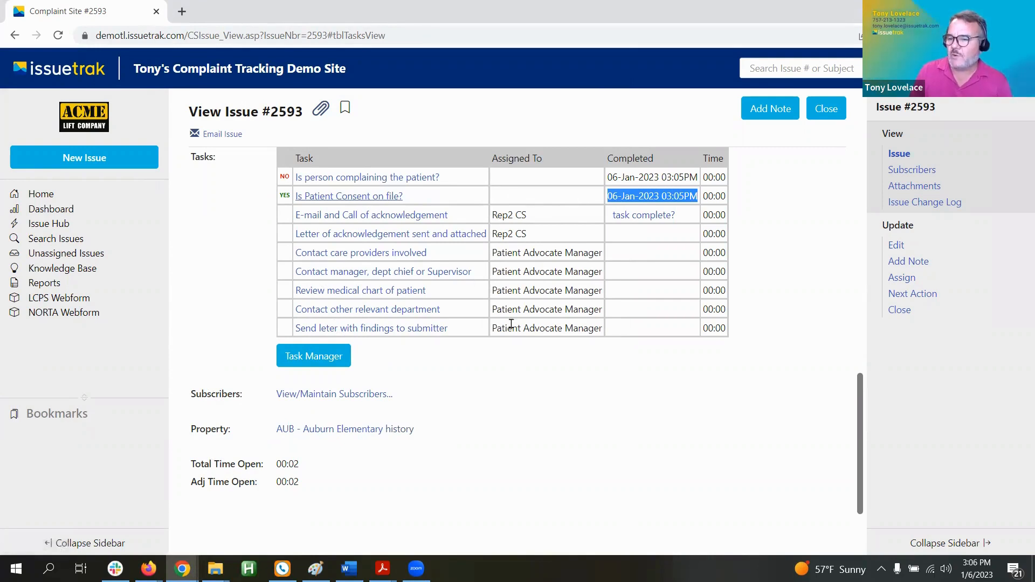
Step: Scroll to the bottom of issue #2593 and start a new note with Add Note
scroll(508, 373, down, 2)
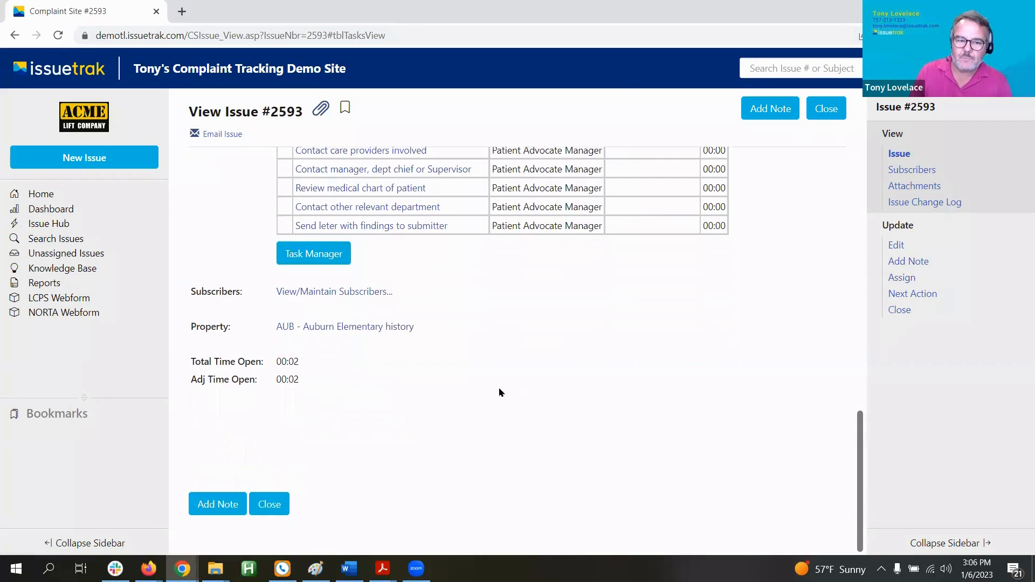
click(221, 504)
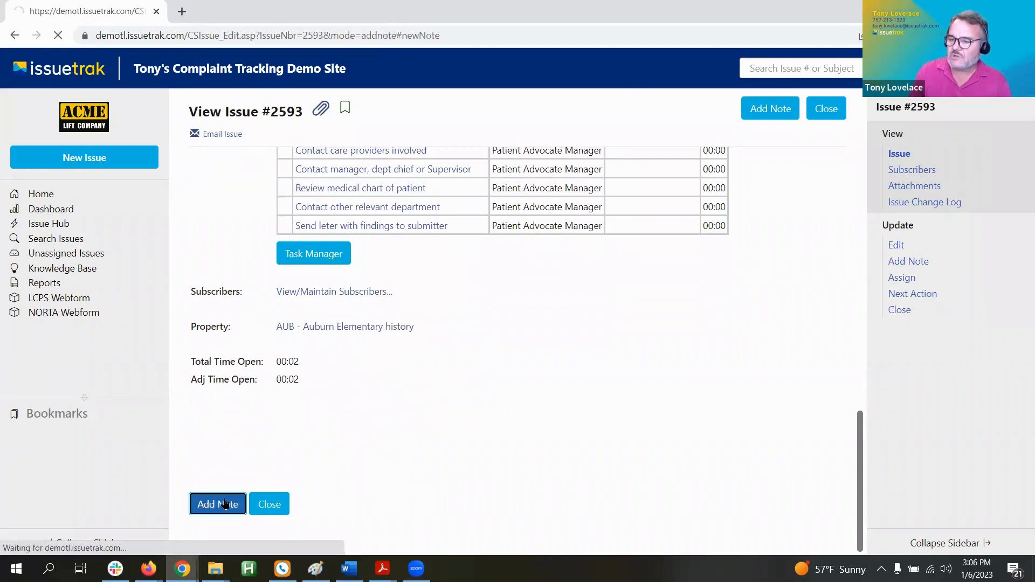